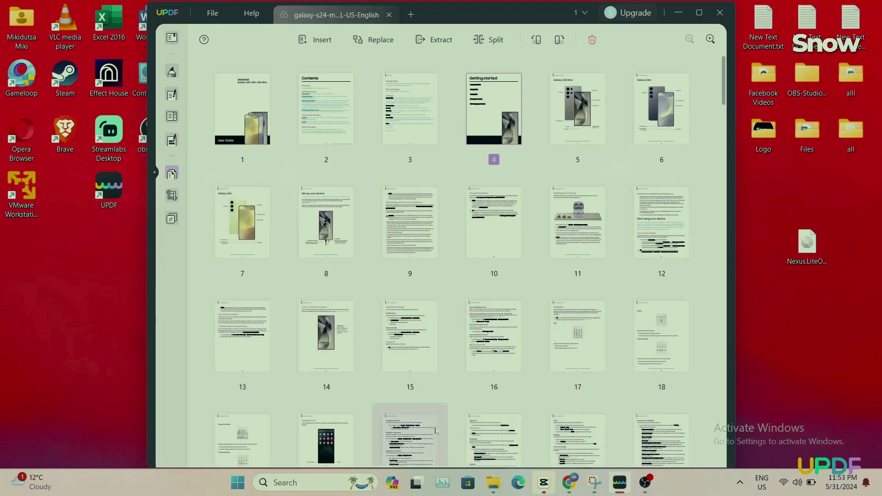
- Switch the Galaxy S24 manual from Organize Pages to Comment, then to the Redact tools
click(172, 71)
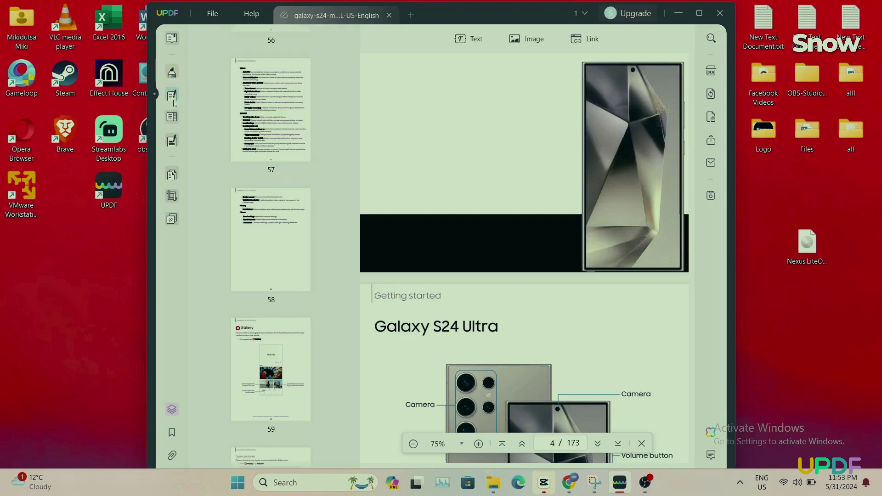
click(172, 141)
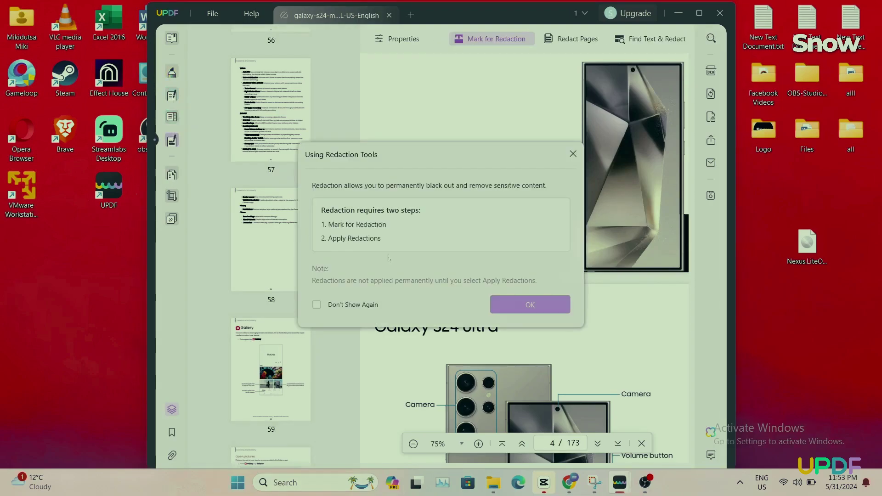
- Dismiss the Using Redaction Tools explanation dialog
key(Return)
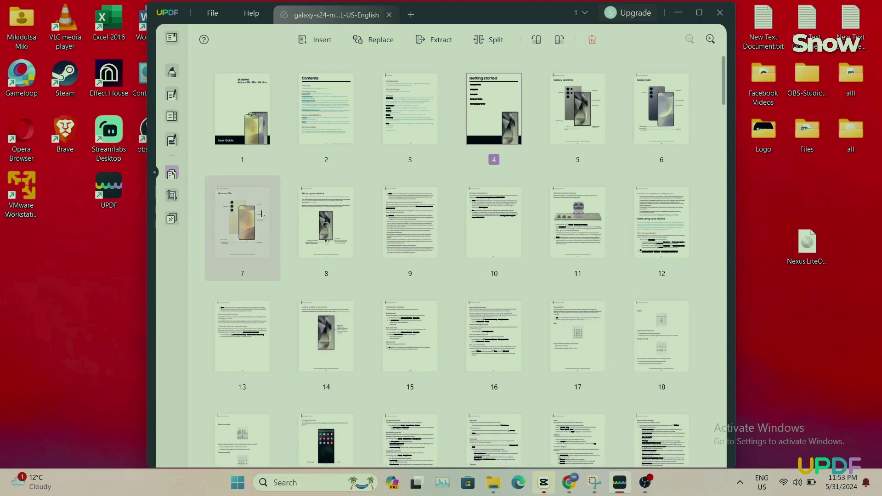
- Re-enter redaction mode via Comment and Redact, then accept the two-step notice with OK
click(169, 69)
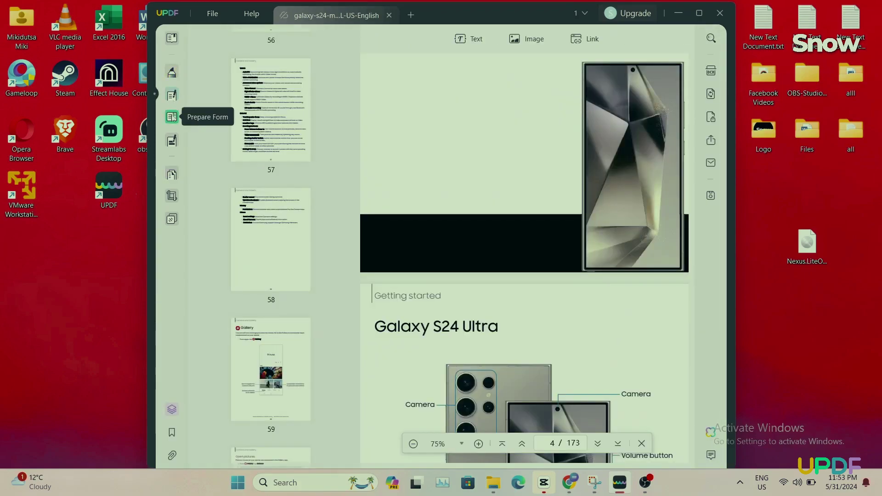
click(172, 141)
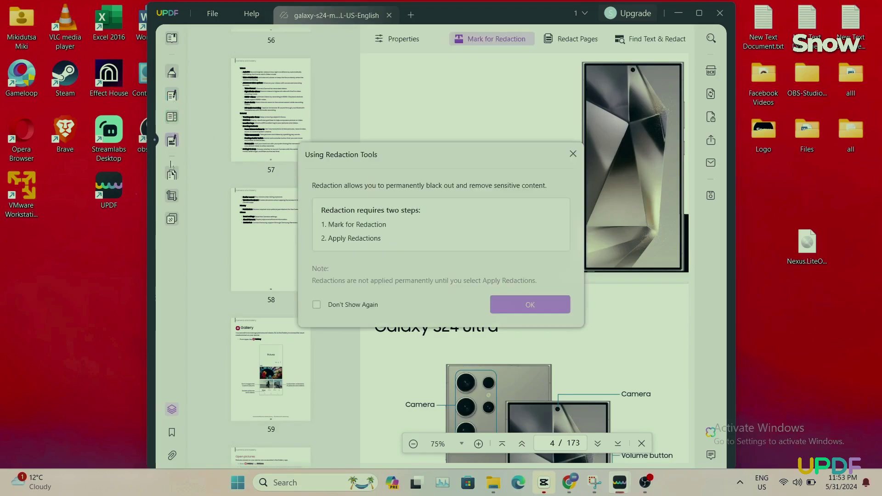
click(506, 303)
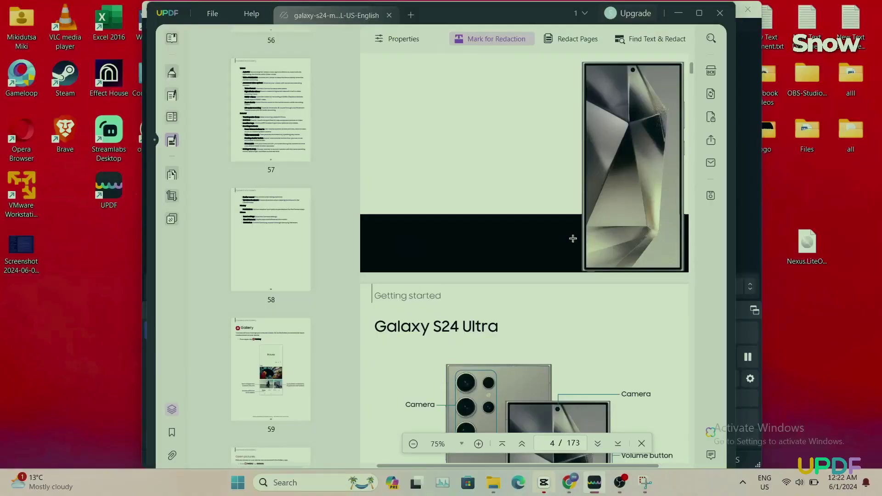
- Bring the Galaxy S24 Ultra layout on page 5 into view and open UPDF AI
scroll(491, 225, down, 1)
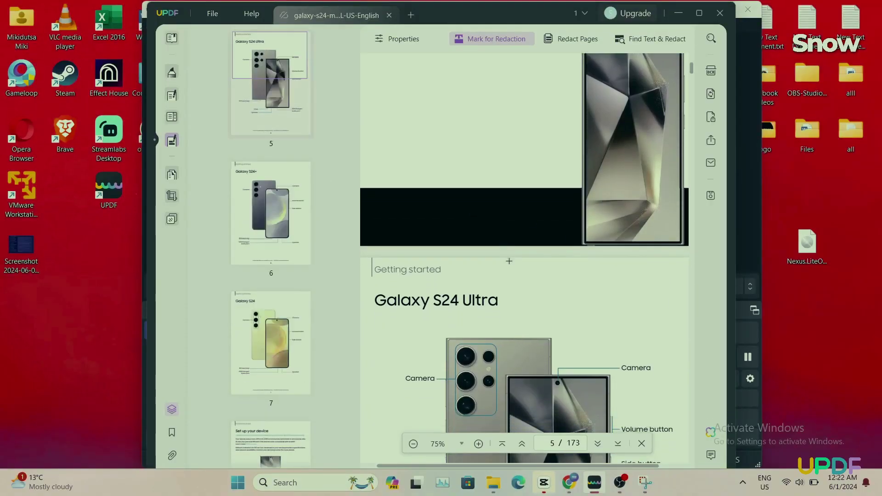
scroll(509, 261, down, 2)
scroll(509, 261, down, 1)
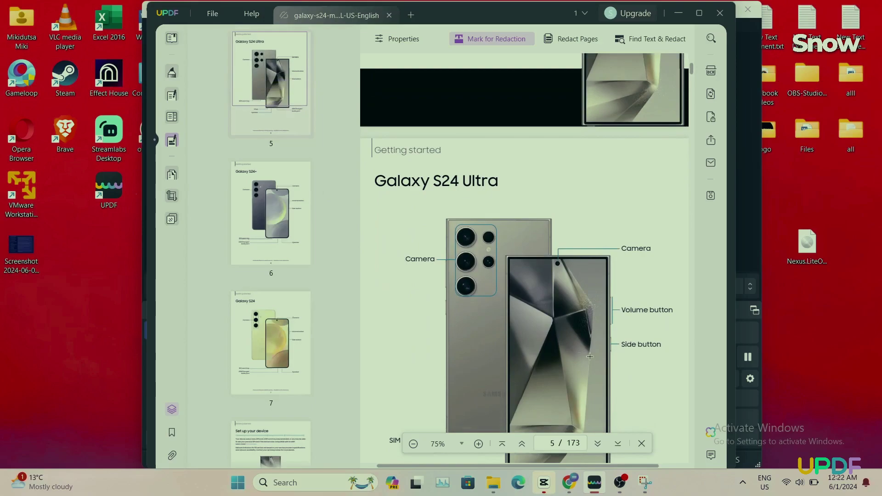
scroll(590, 357, down, 1)
scroll(596, 360, down, 1)
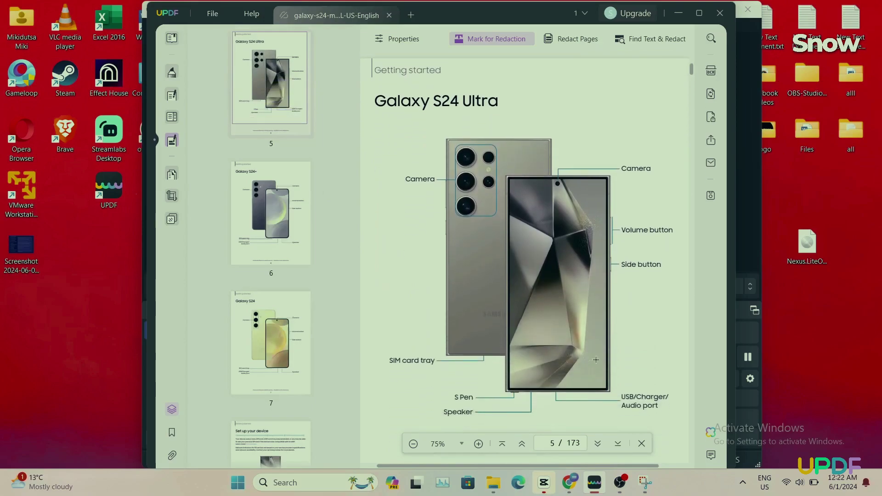
click(712, 435)
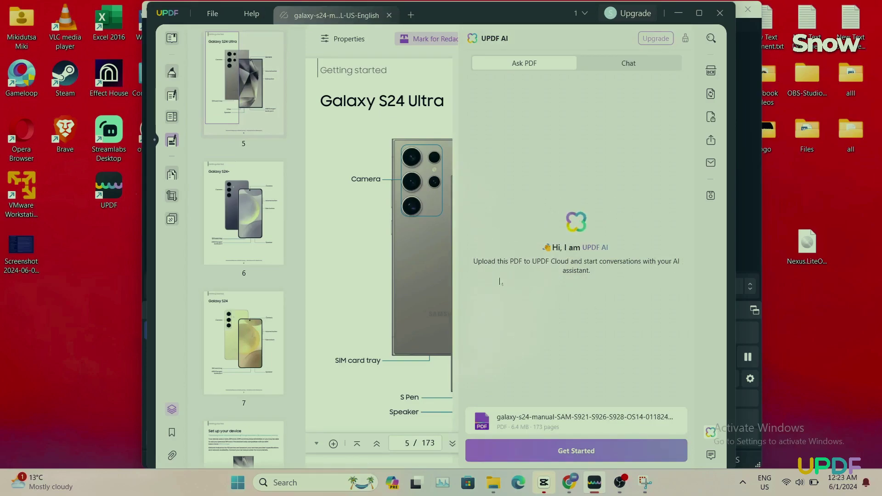
- Check UPDF AI's Chat tab, then return to the Ask PDF tab
click(638, 65)
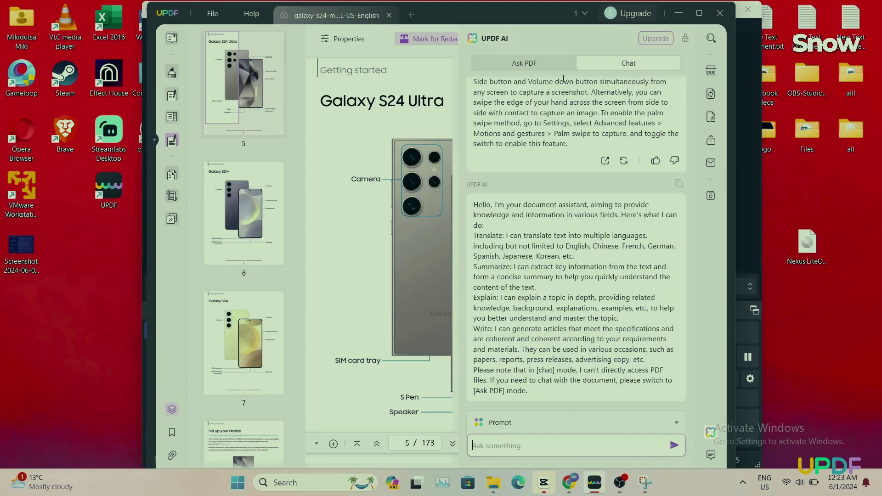
click(527, 65)
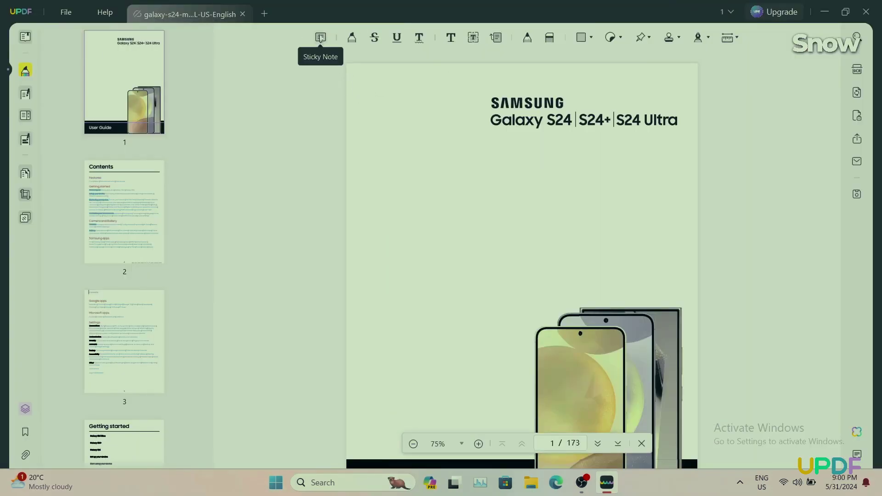
- Add a 'note 1' sticky note by the cover title and a party-hat smiley sticker on page 2
click(474, 115)
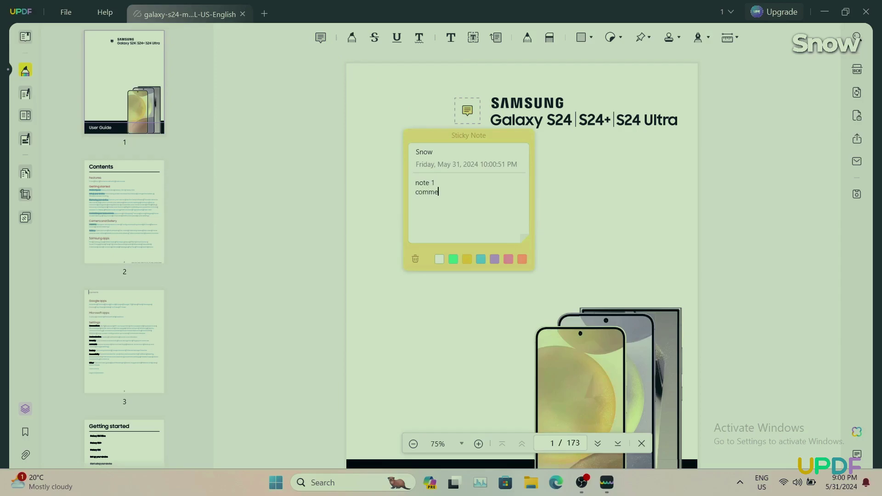
scroll(528, 96, down, 5)
click(612, 40)
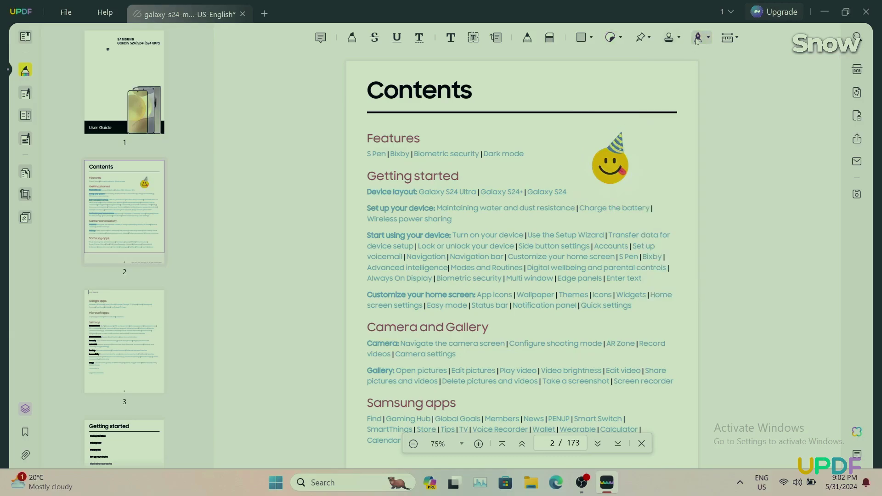
- Create a typed 'updf' signature and place it on the Contents page
mouse_move(699, 37)
click(700, 285)
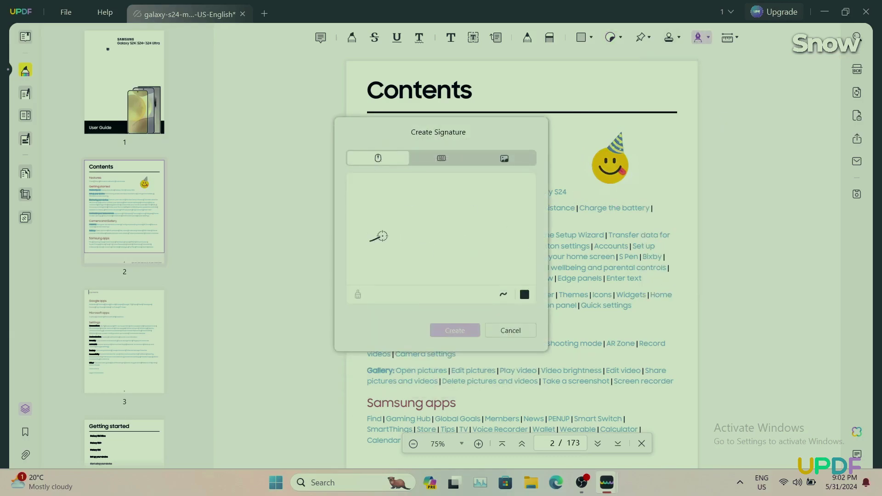
click(441, 158)
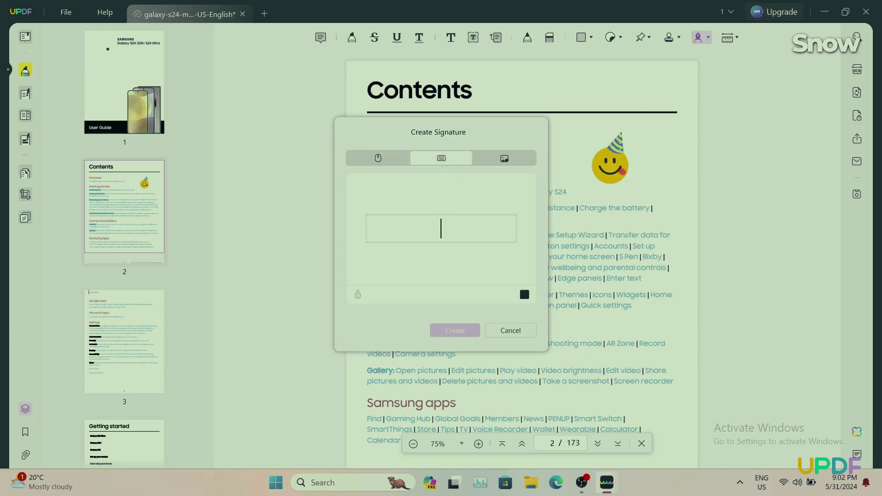
text(updf)
click(504, 158)
click(441, 158)
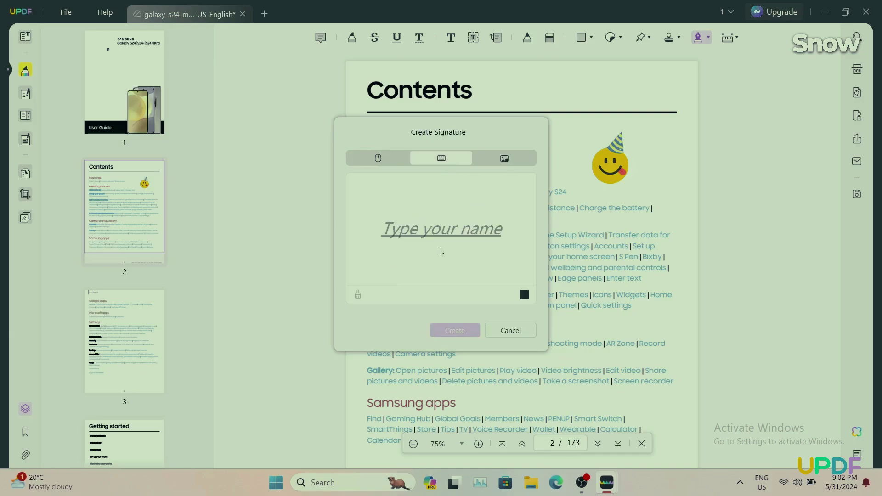
click(467, 325)
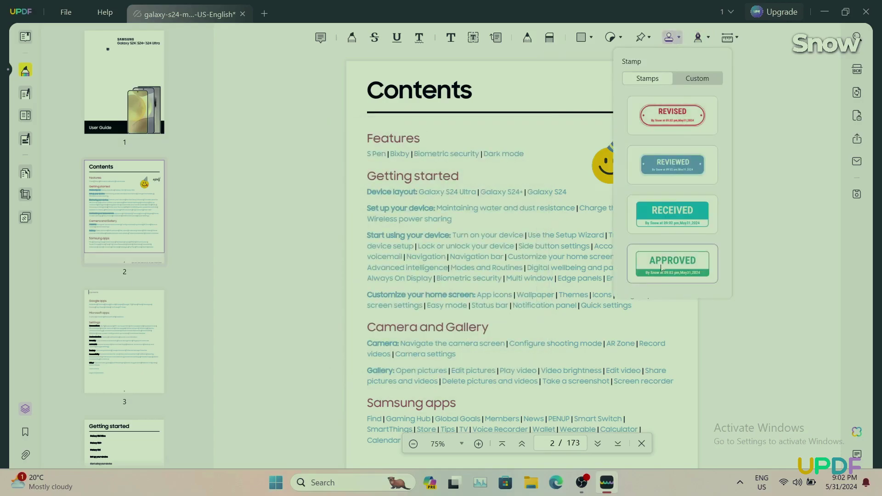
- Stamp the Contents page APPROVED and move the stamp above the smiley sticker
click(592, 154)
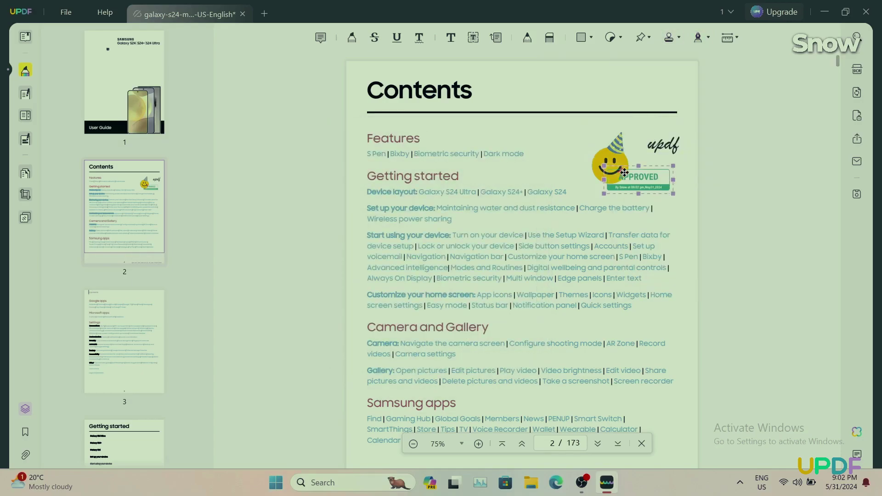
click(646, 172)
drag(645, 172, 645, 149)
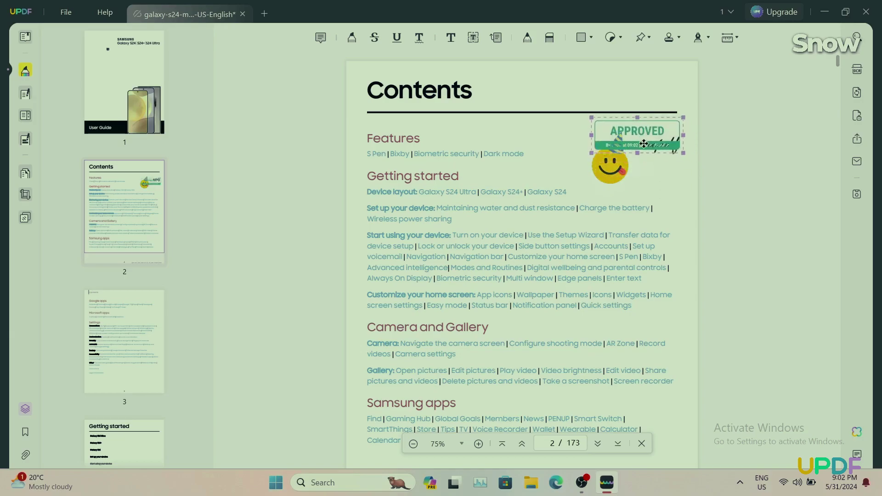
- Measure the phone's top edge on the cover page, giving 6.10 cm
scroll(714, 78, up, 5)
click(727, 38)
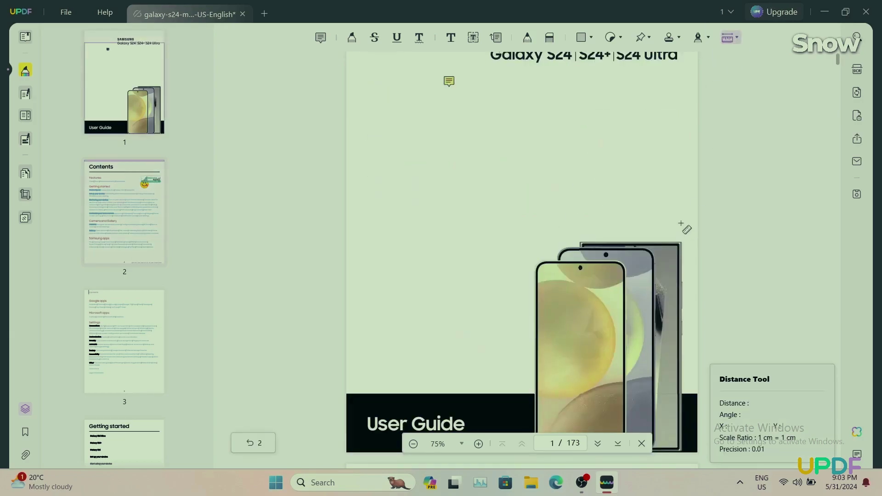
click(680, 226)
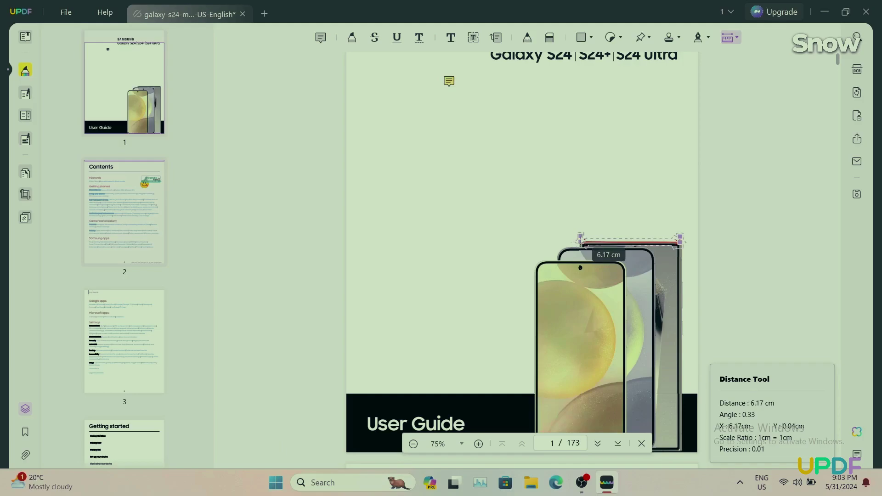
click(581, 226)
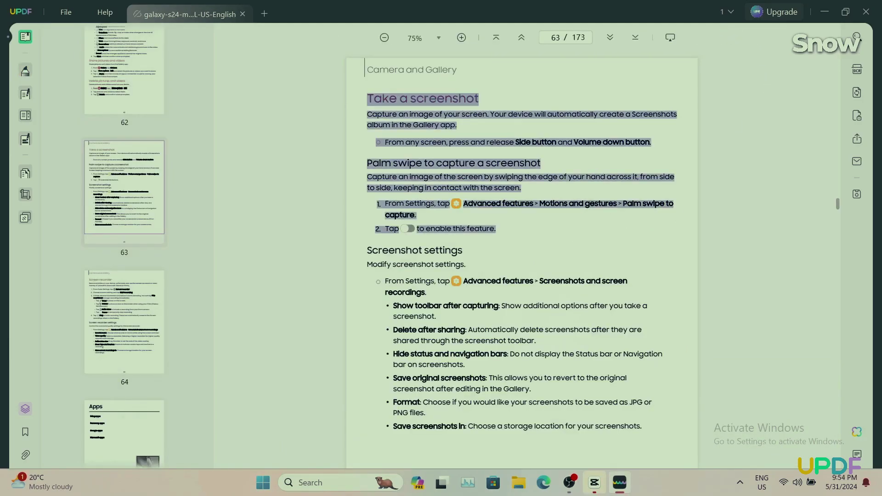
- Open UPDF AI's free chat and clear the previous conversation
right_click(533, 249)
click(498, 213)
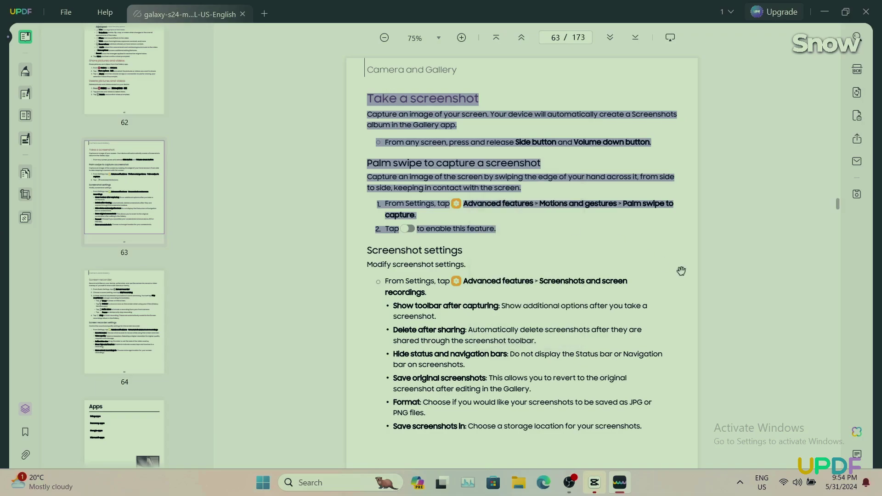
click(858, 432)
click(760, 67)
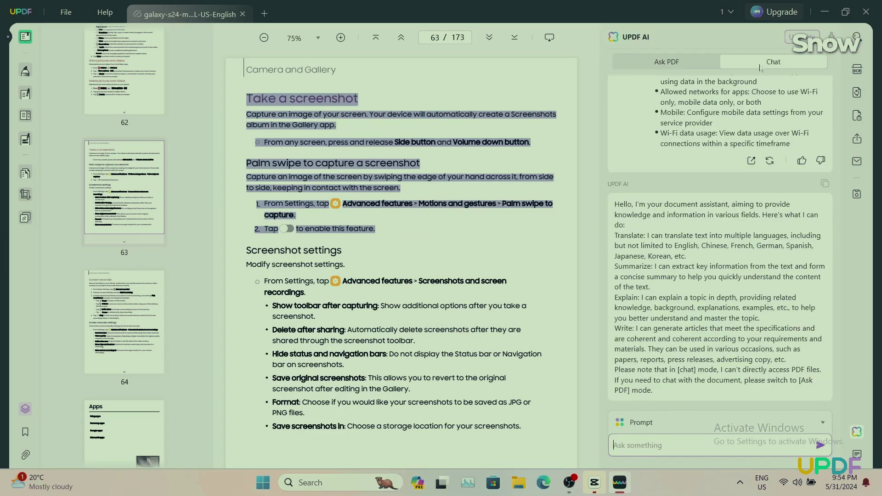
click(832, 36)
click(425, 263)
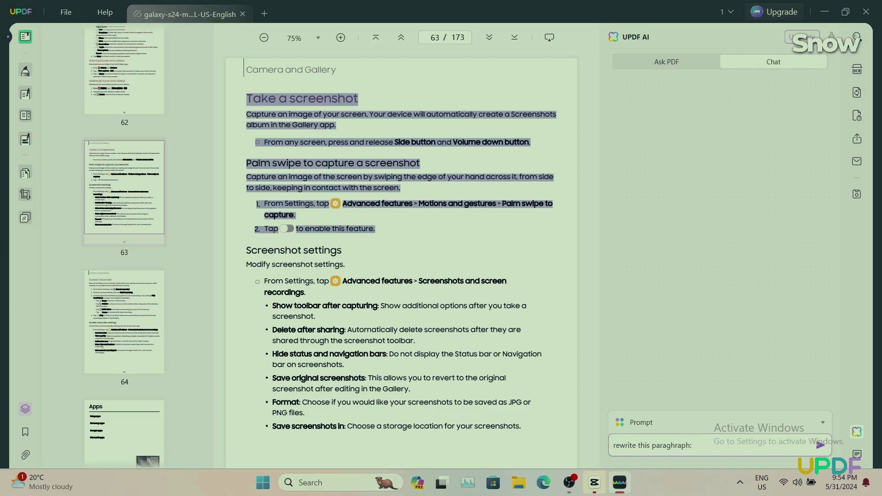
- Have AI rewrite and summarize the pasted screenshot paragraph, then select page 62's editing-tools list
key(ctrl+v)
key(Return)
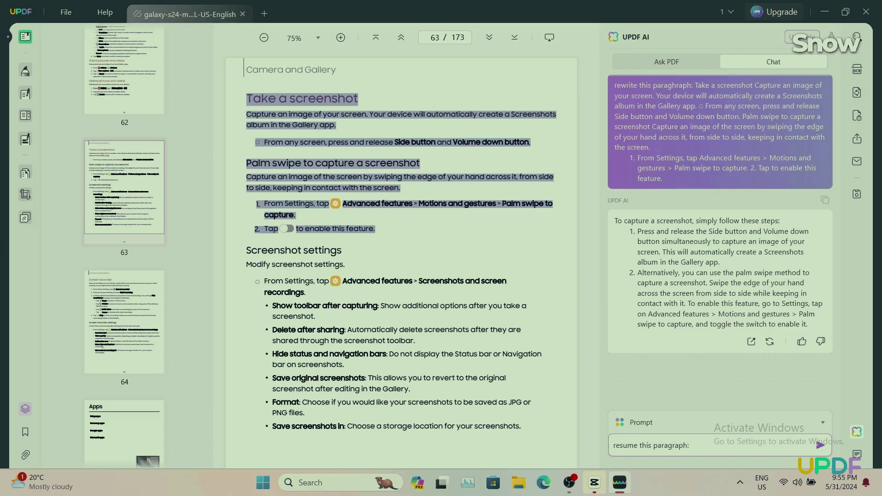
key(Return)
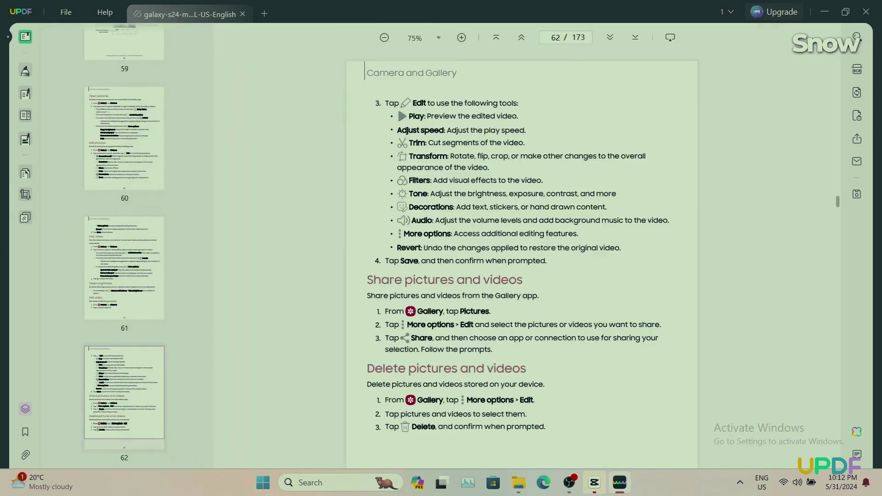
mouse_move(385, 103)
mouse_down()
mouse_move(595, 194)
mouse_move(547, 260)
mouse_up()
click(463, 282)
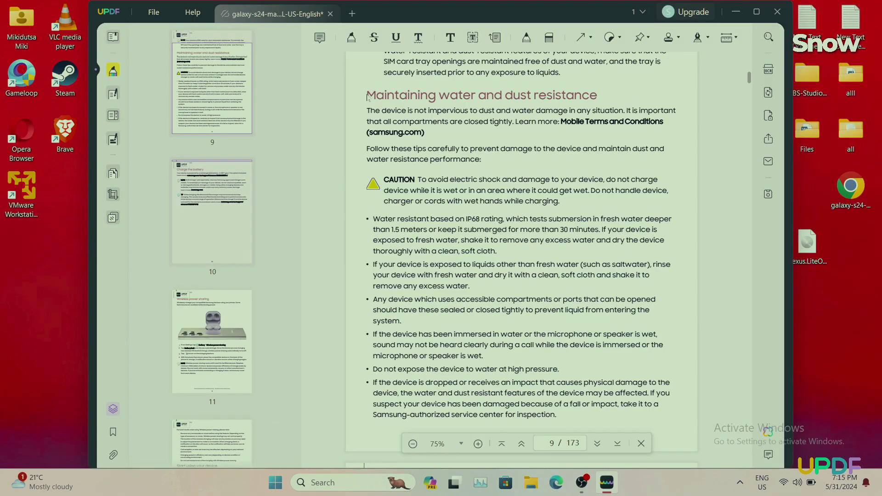
- AI-summarize page 9's water and dust resistance section and pin it beside the bullets as a sticky note
mouse_move(366, 91)
mouse_down()
mouse_move(630, 317)
mouse_move(672, 419)
mouse_up()
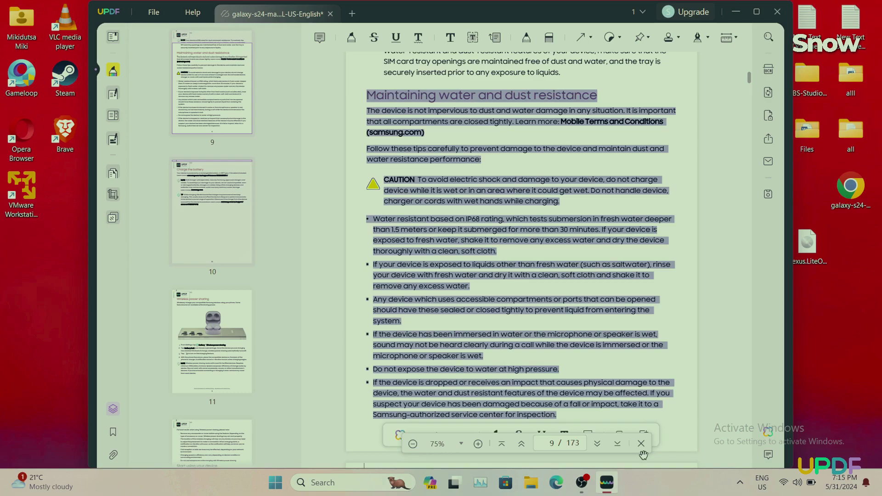
right_click(419, 294)
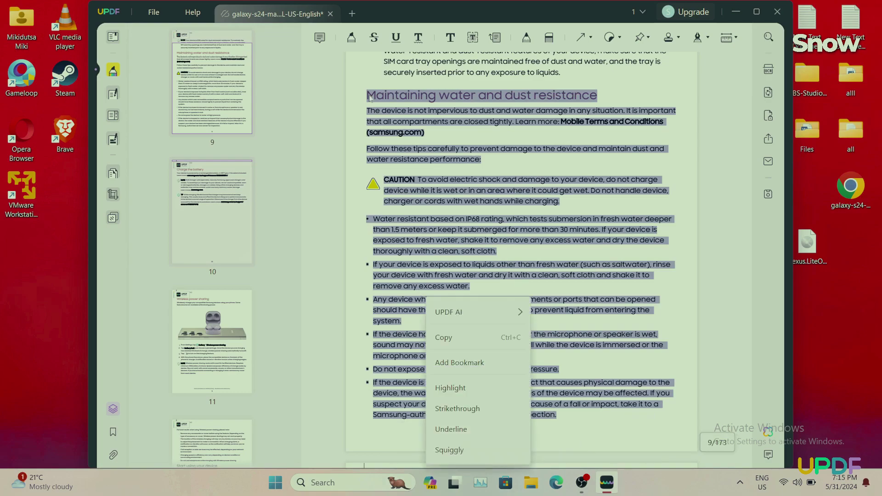
click(575, 311)
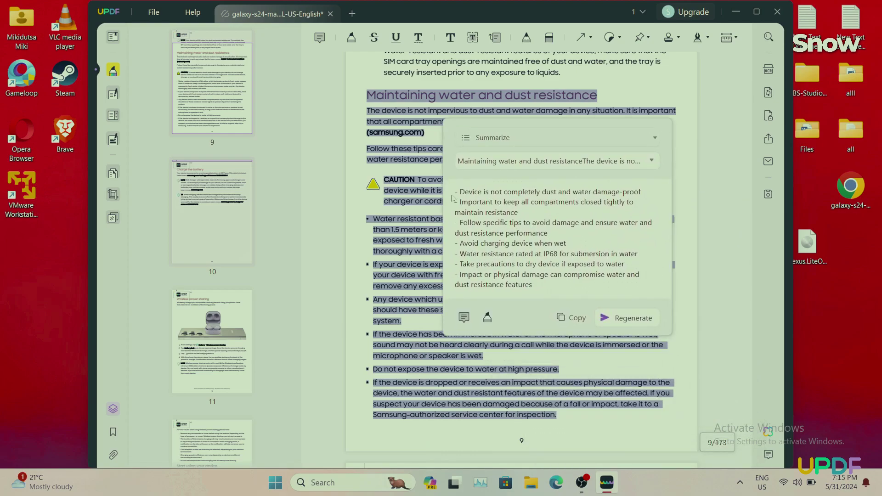
drag(452, 198, 497, 170)
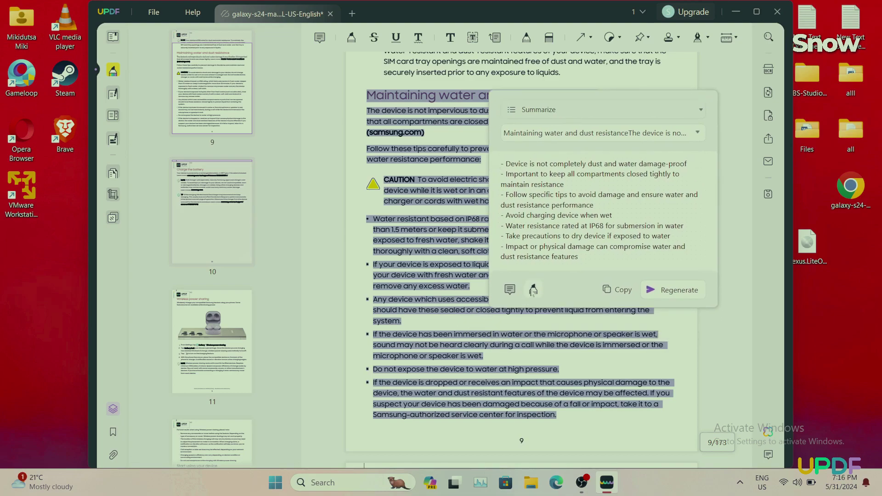
click(533, 290)
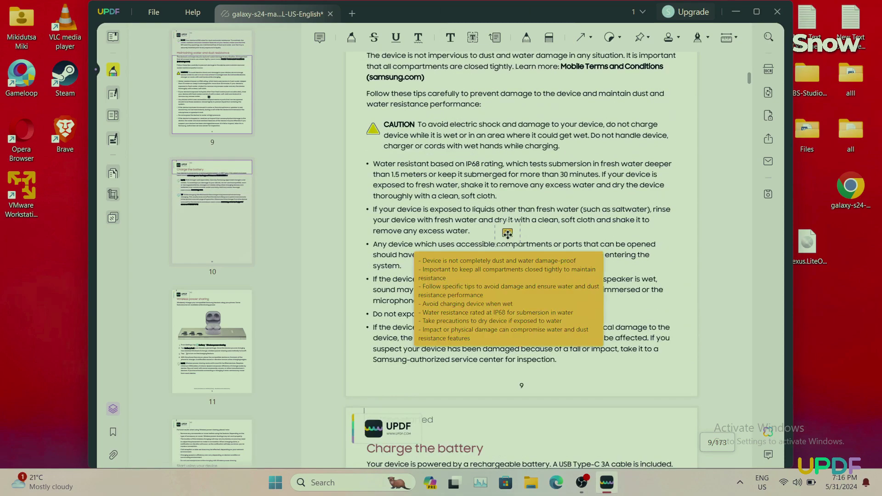
drag(508, 234, 653, 174)
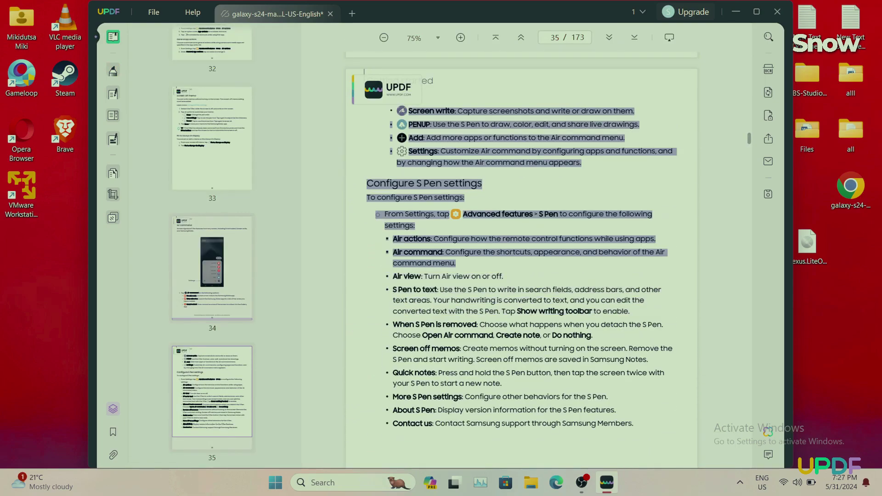
drag(575, 246, 575, 248)
click(464, 284)
mouse_move(423, 335)
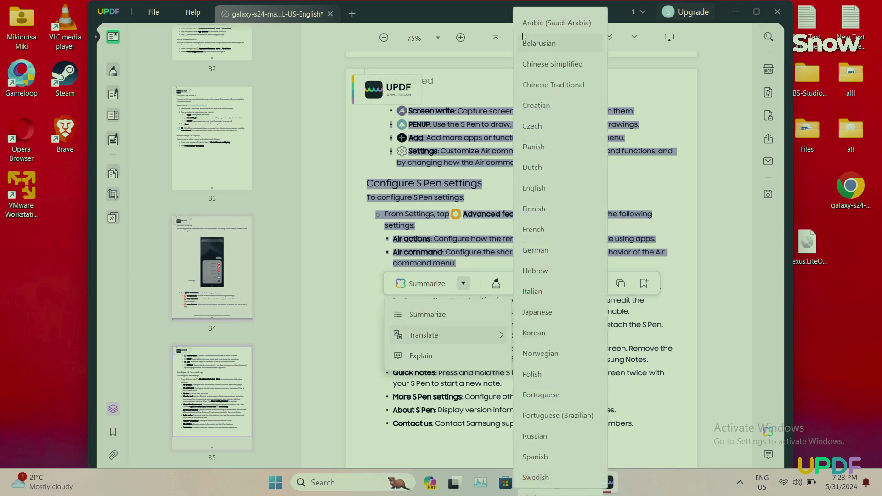
scroll(566, 193, down, 3)
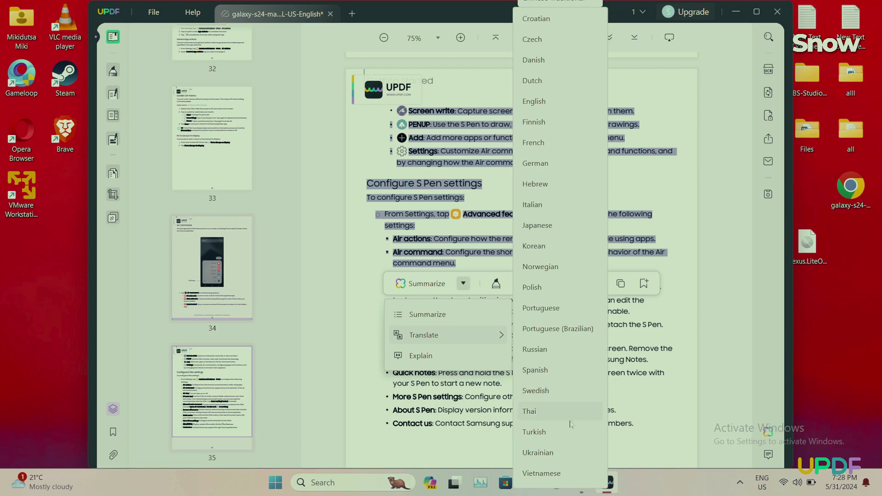
scroll(551, 276, up, 3)
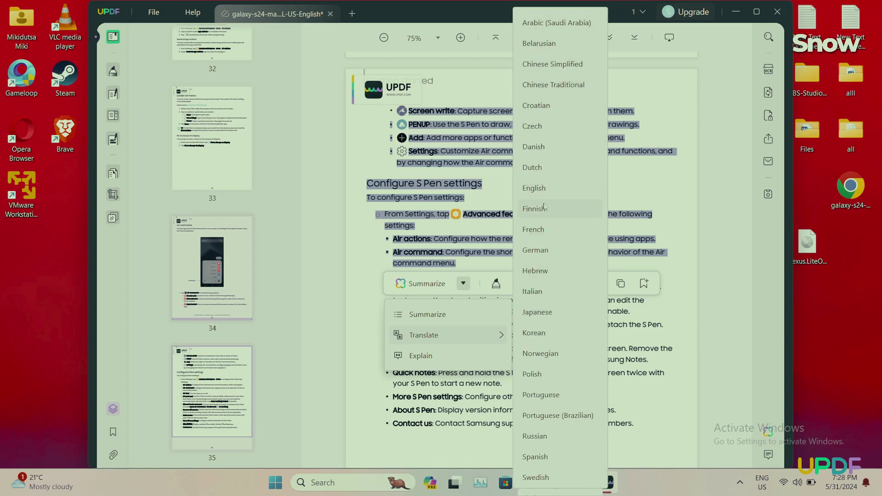
scroll(544, 208, down, 3)
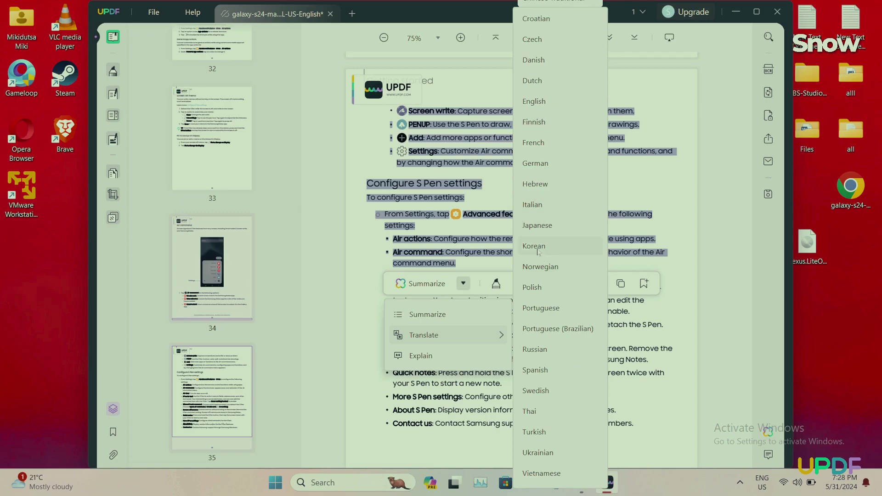
click(539, 248)
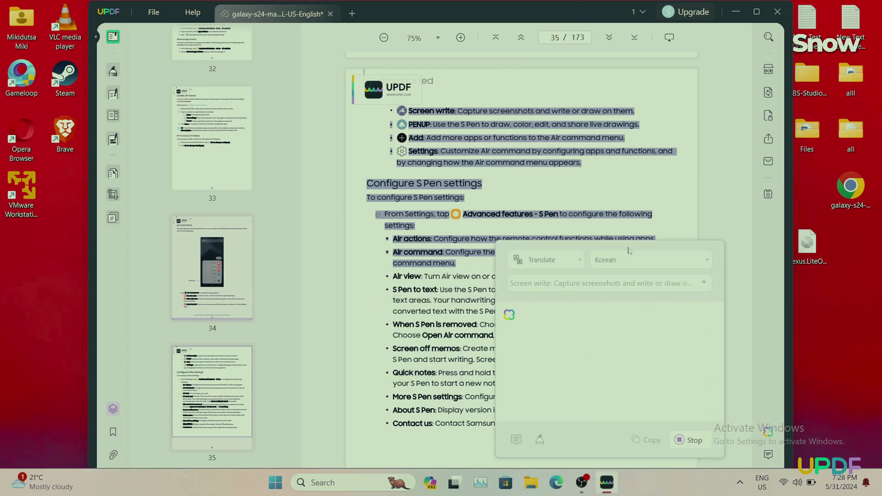
mouse_move(629, 251)
mouse_down()
mouse_move(649, 210)
mouse_move(667, 103)
mouse_up()
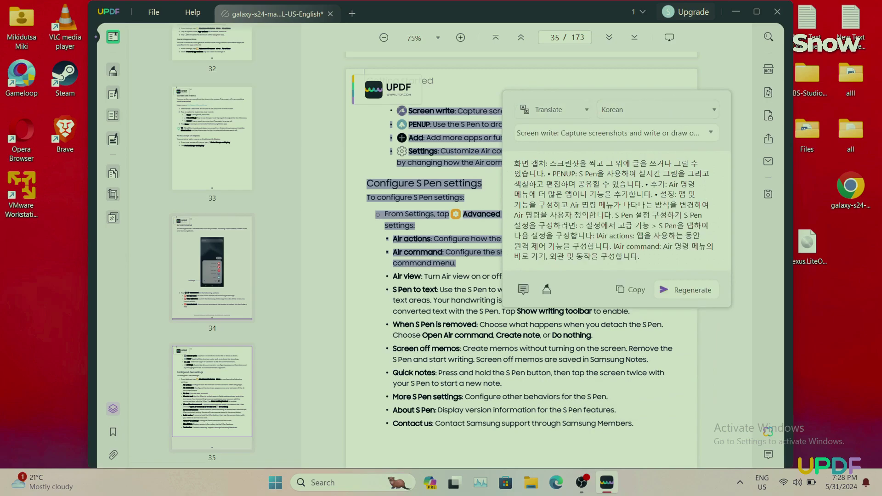
click(668, 110)
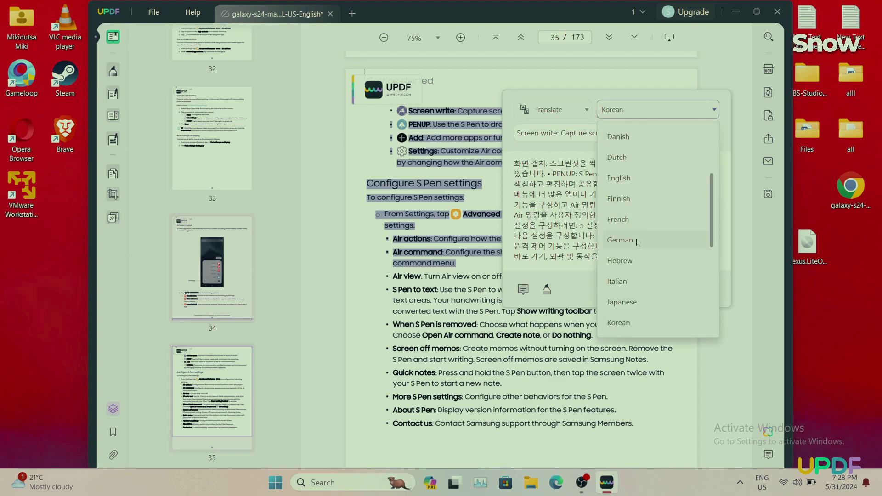
click(638, 240)
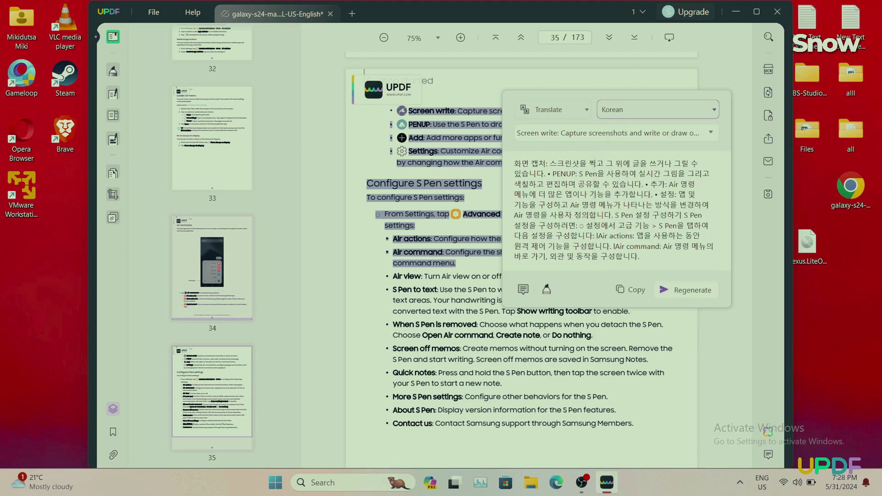
click(692, 290)
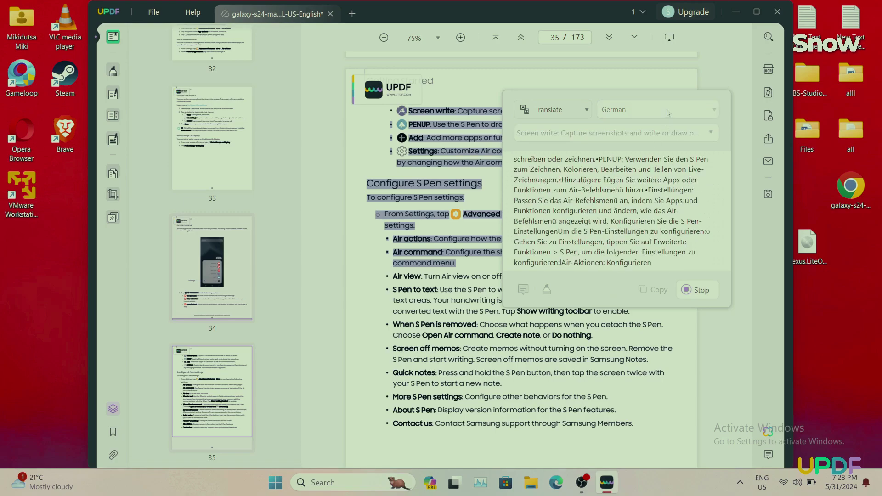
click(667, 110)
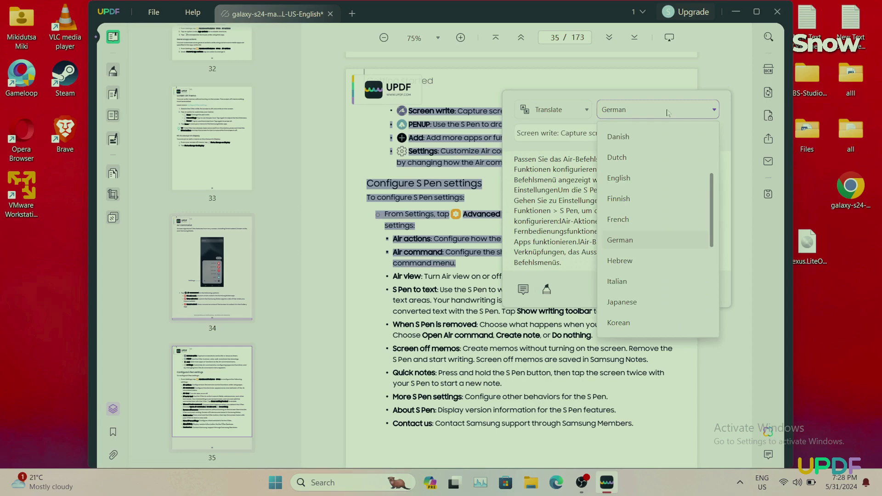
click(630, 235)
click(412, 105)
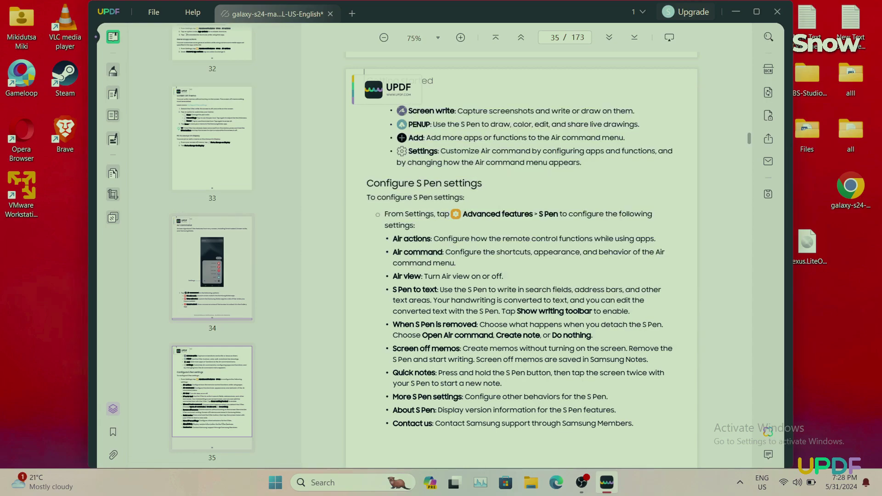
mouse_move(408, 111)
mouse_down()
mouse_move(626, 138)
mouse_move(515, 163)
mouse_move(544, 214)
mouse_move(456, 264)
mouse_up()
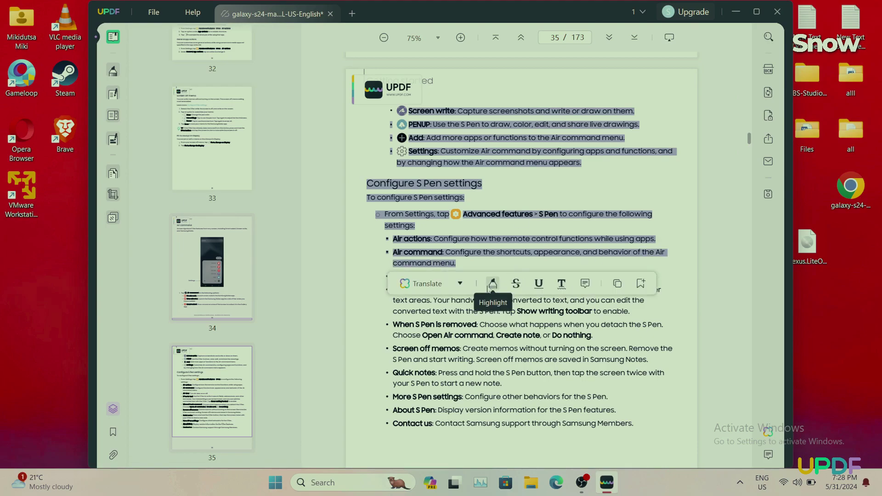
- Ask UPDF AI to explain the selected S Pen passage on page 35
click(460, 283)
click(425, 356)
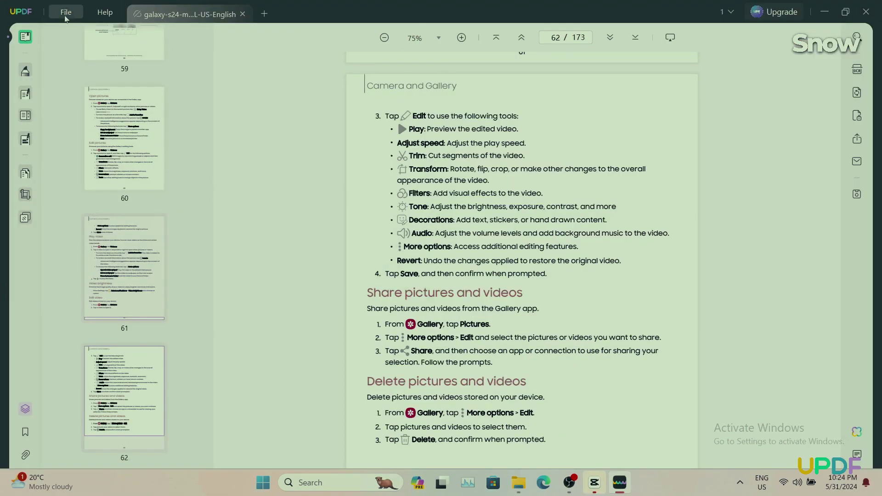
- Save the annotated Galaxy S24 manual to UPDF Cloud from the File menu
click(66, 17)
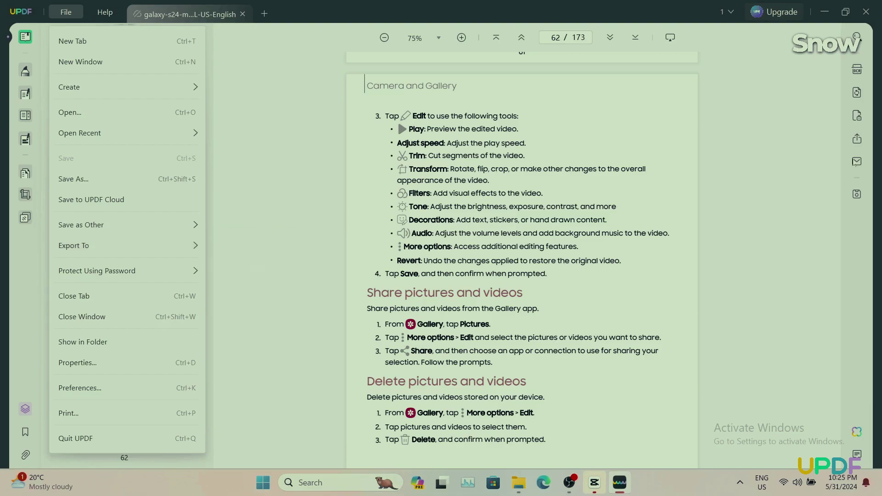
click(97, 203)
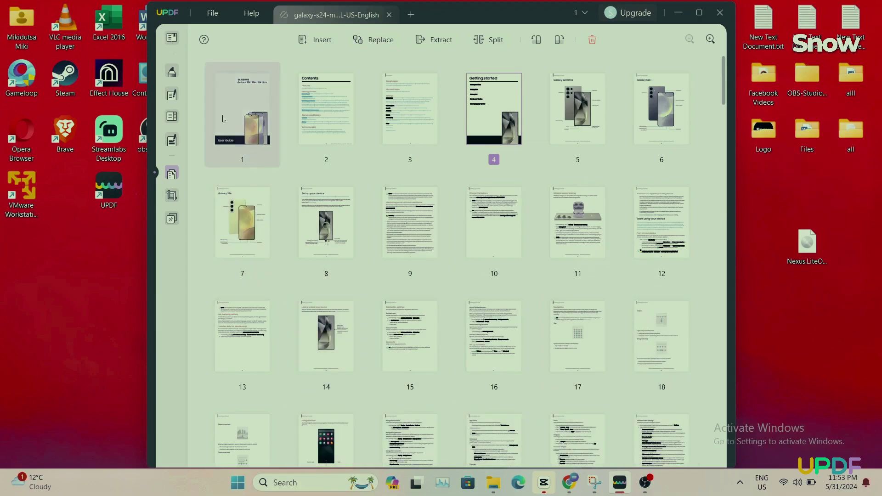
- Switch through Comment and Edit PDF to Redact mode, dismissing the Using Redaction Tools notice
click(171, 71)
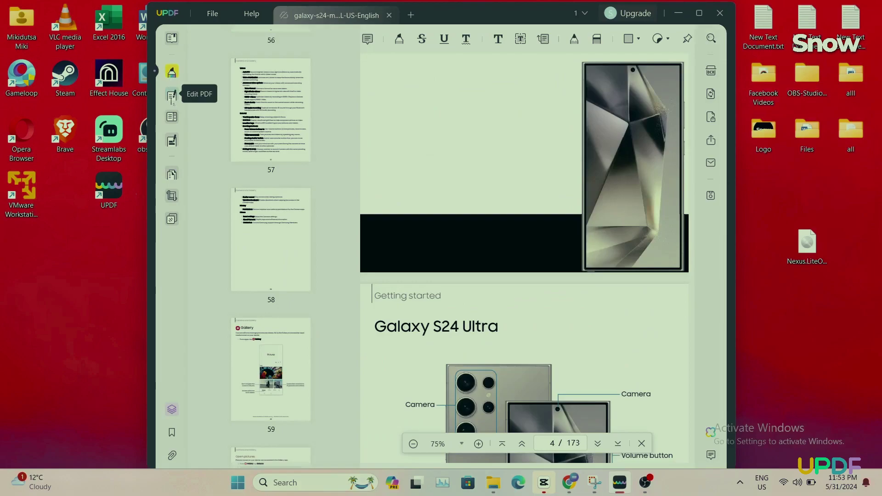
click(172, 117)
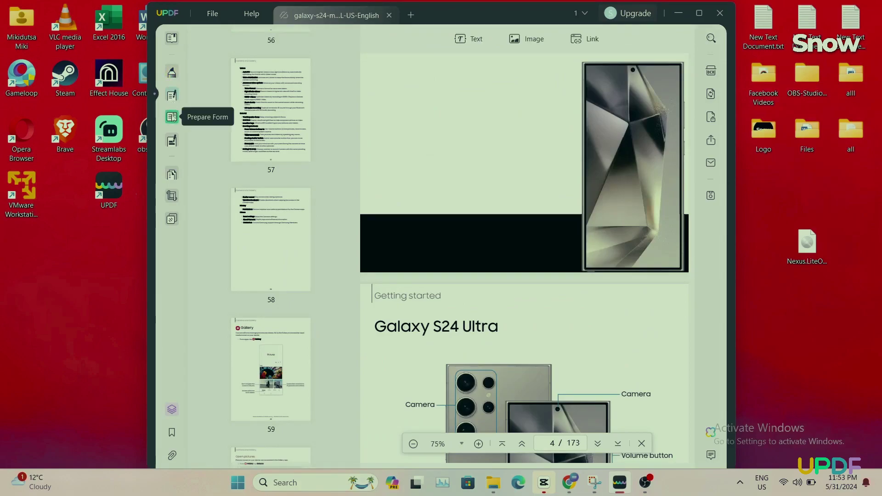
click(172, 140)
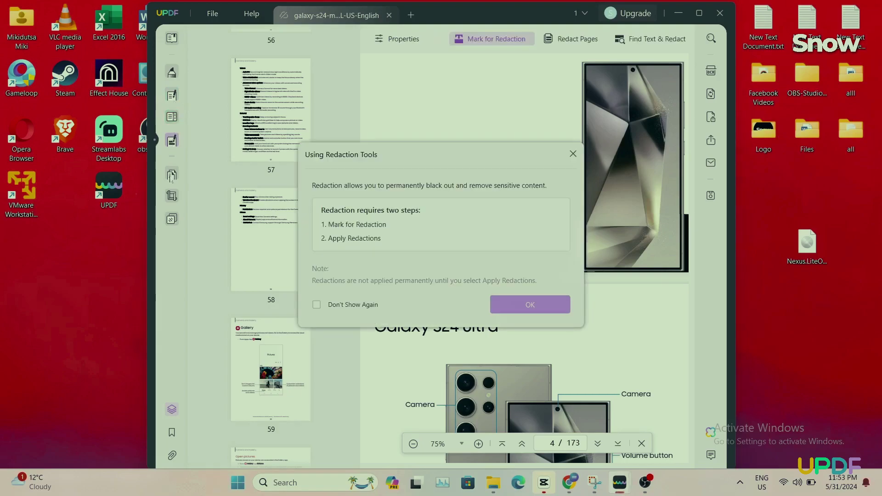
click(505, 305)
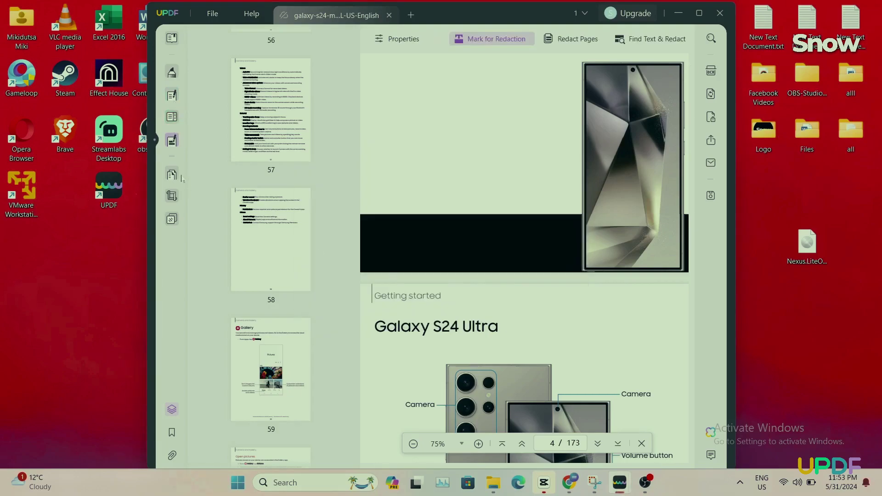